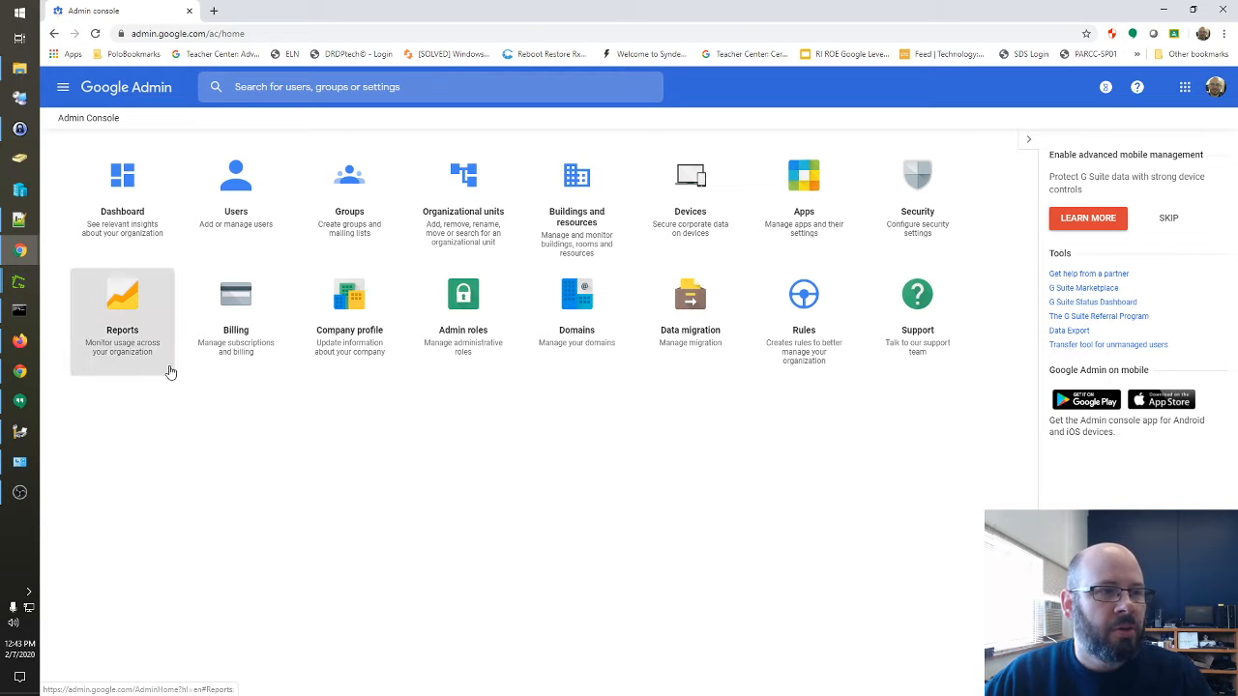
# Open the Chrome printer management page for the HS Staff organizational unit under Staff.
pyautogui.click(61, 86)
pyautogui.moveTo(158, 233)
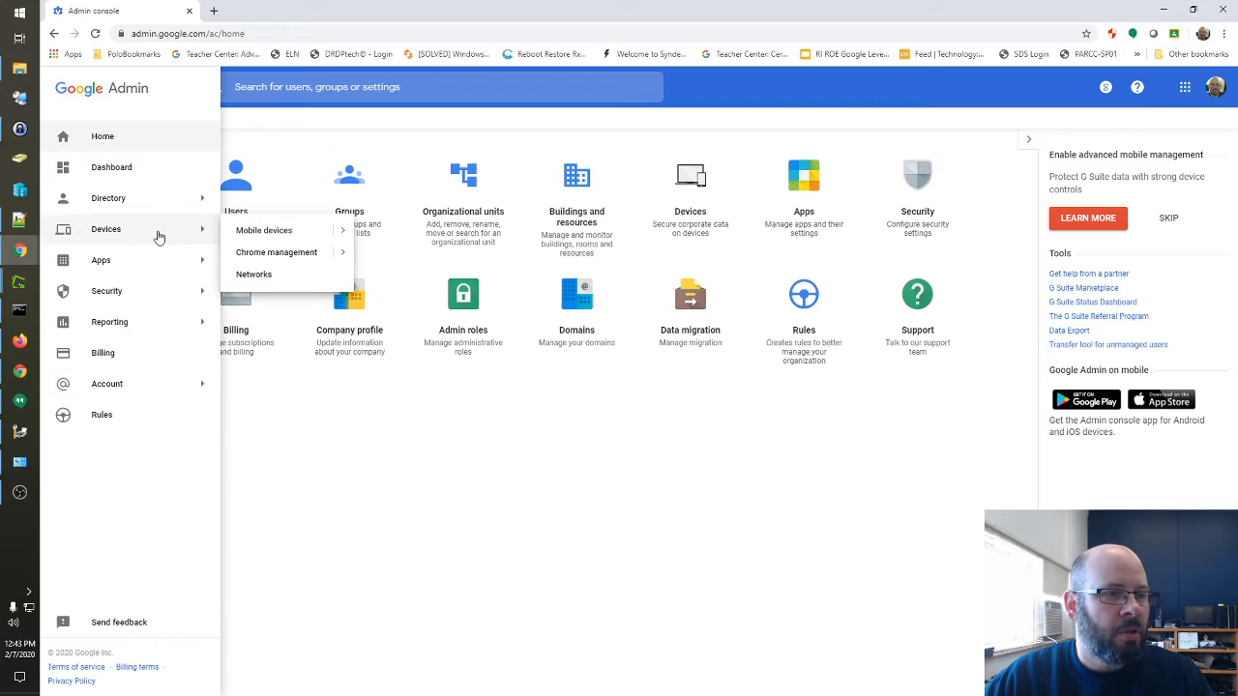
pyautogui.click(344, 254)
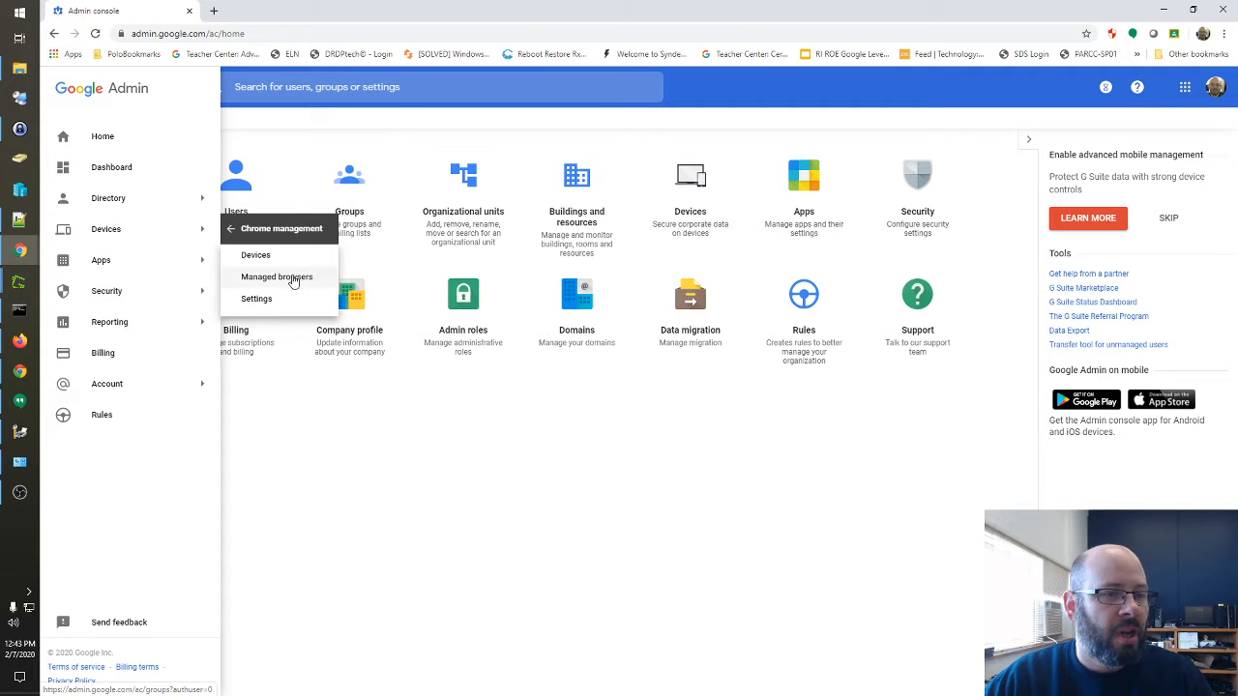
pyautogui.click(268, 255)
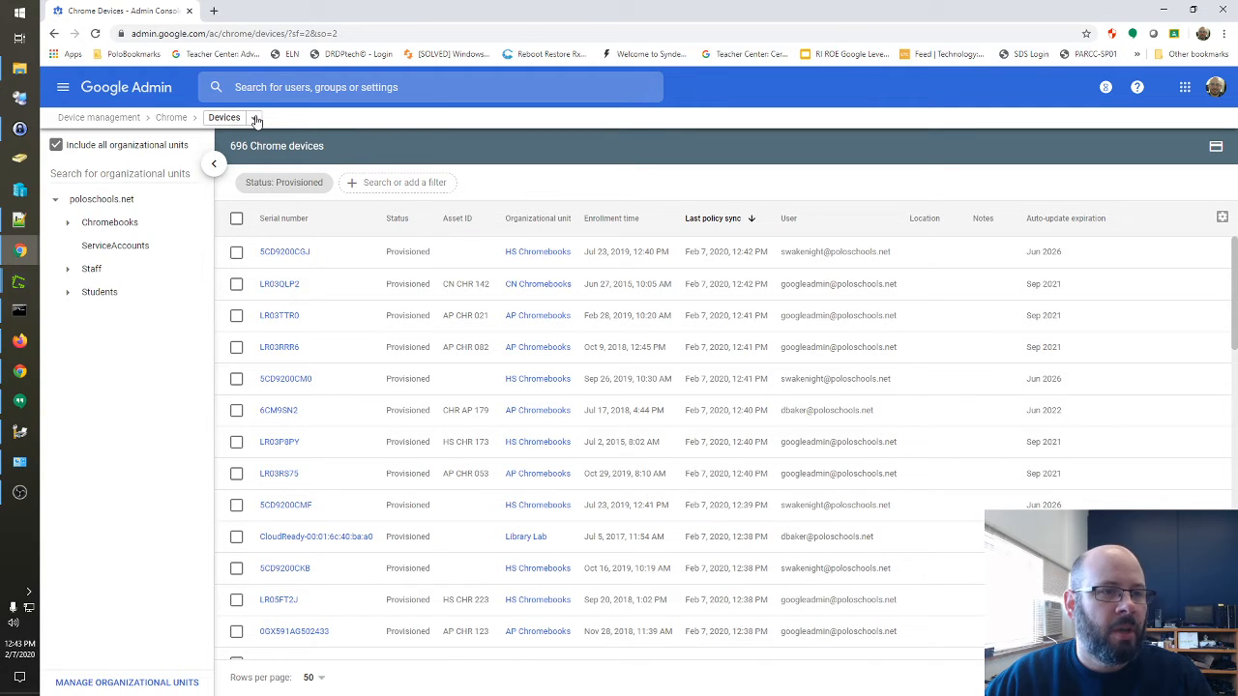
pyautogui.click(257, 118)
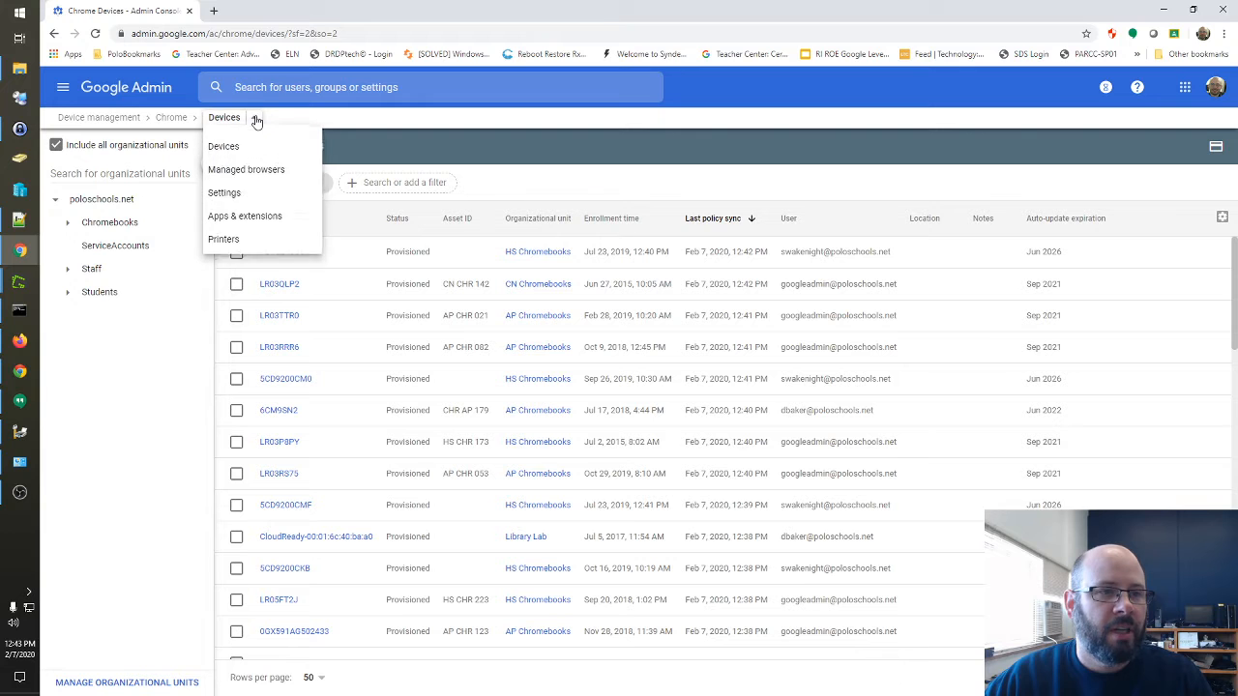
pyautogui.click(245, 243)
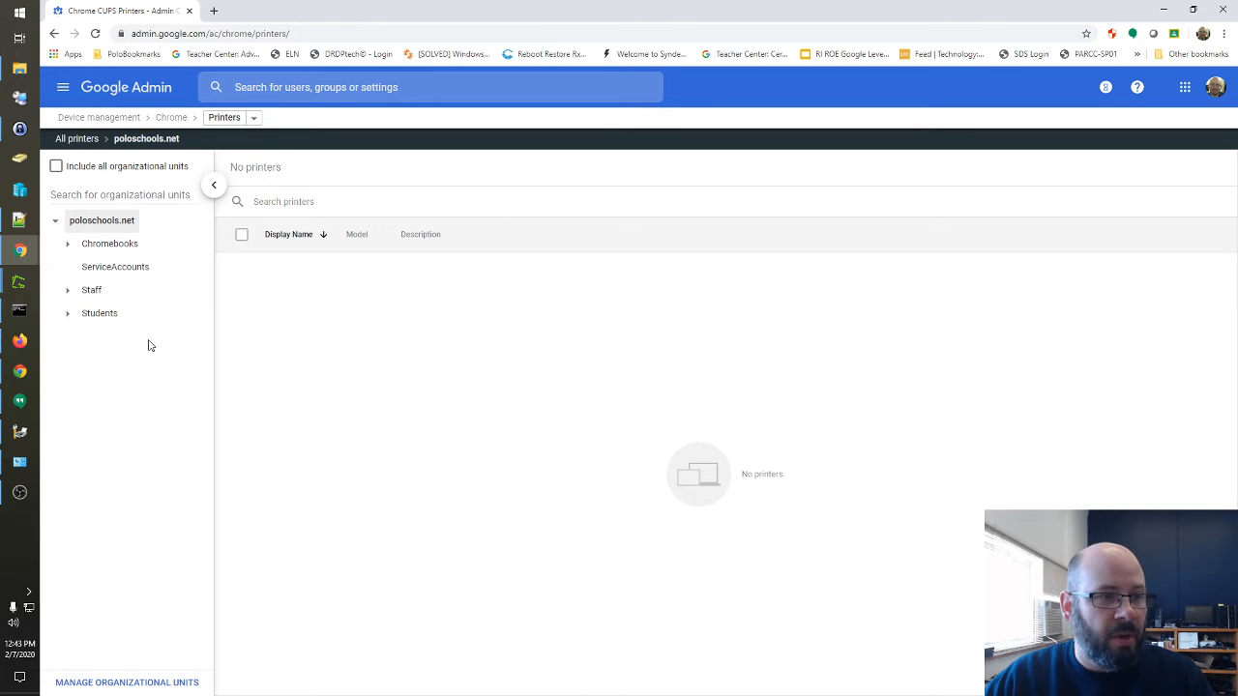
pyautogui.click(67, 291)
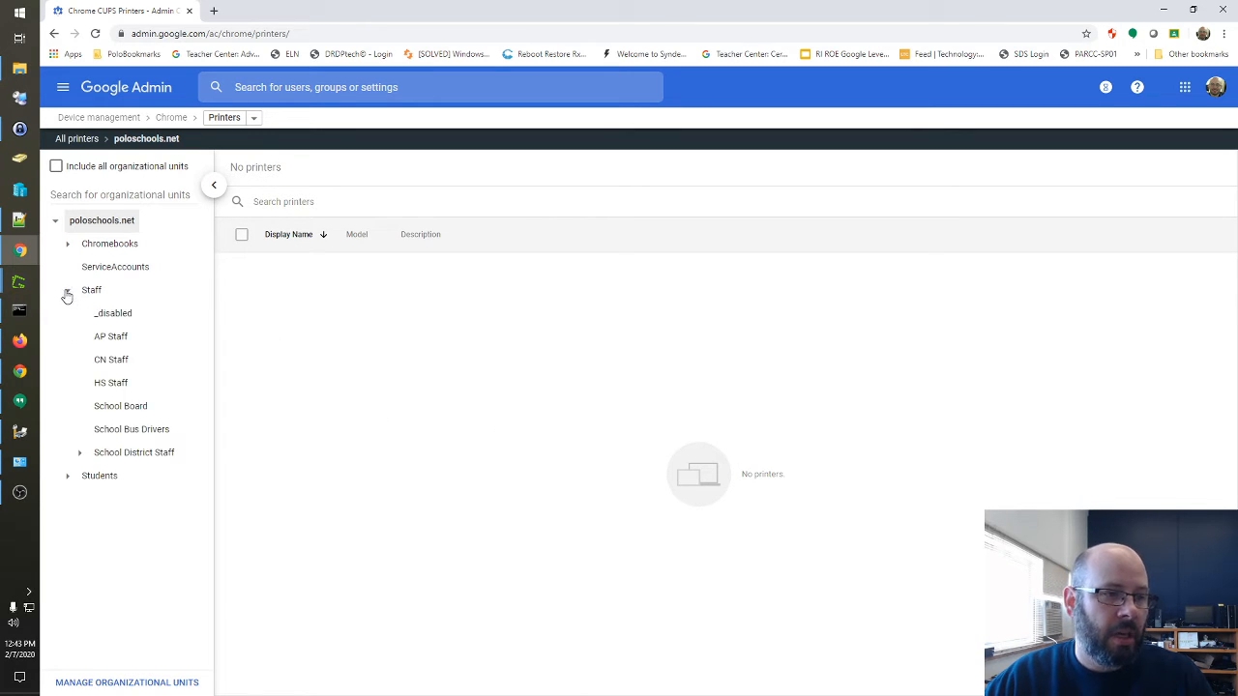
pyautogui.click(111, 383)
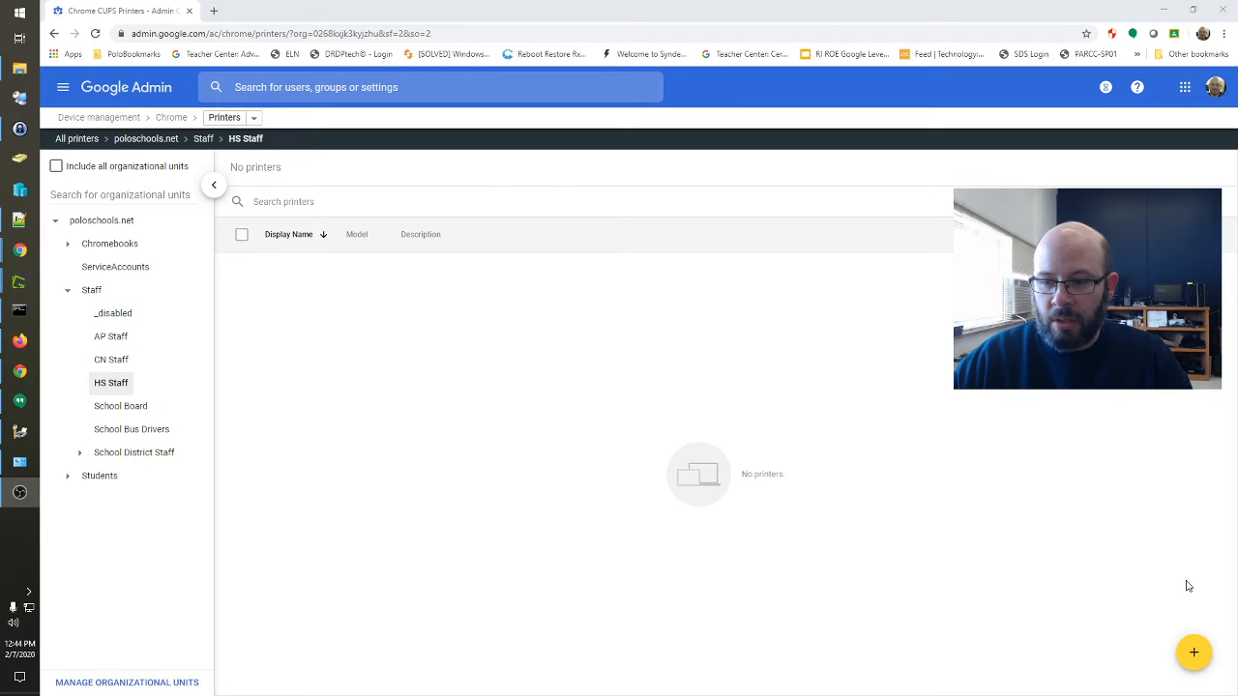
# Start a new printer entry named HS Staff with the description Staff Copier.
pyautogui.moveTo(1192, 652)
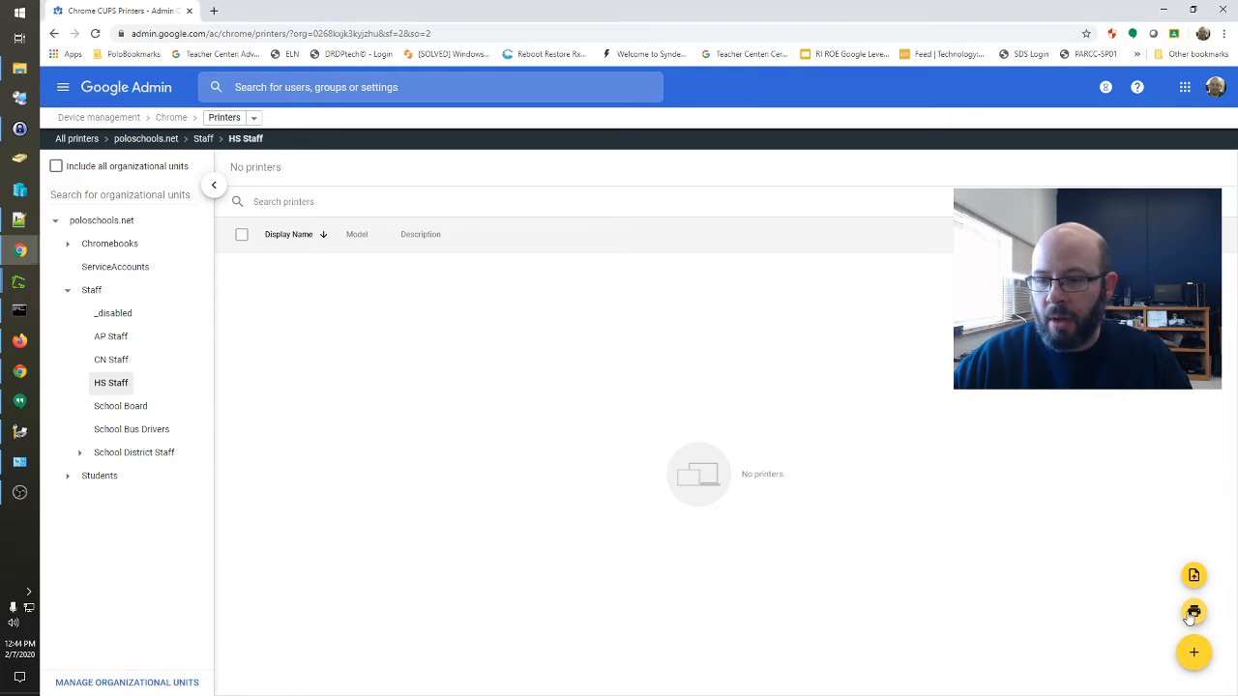
pyautogui.click(1193, 614)
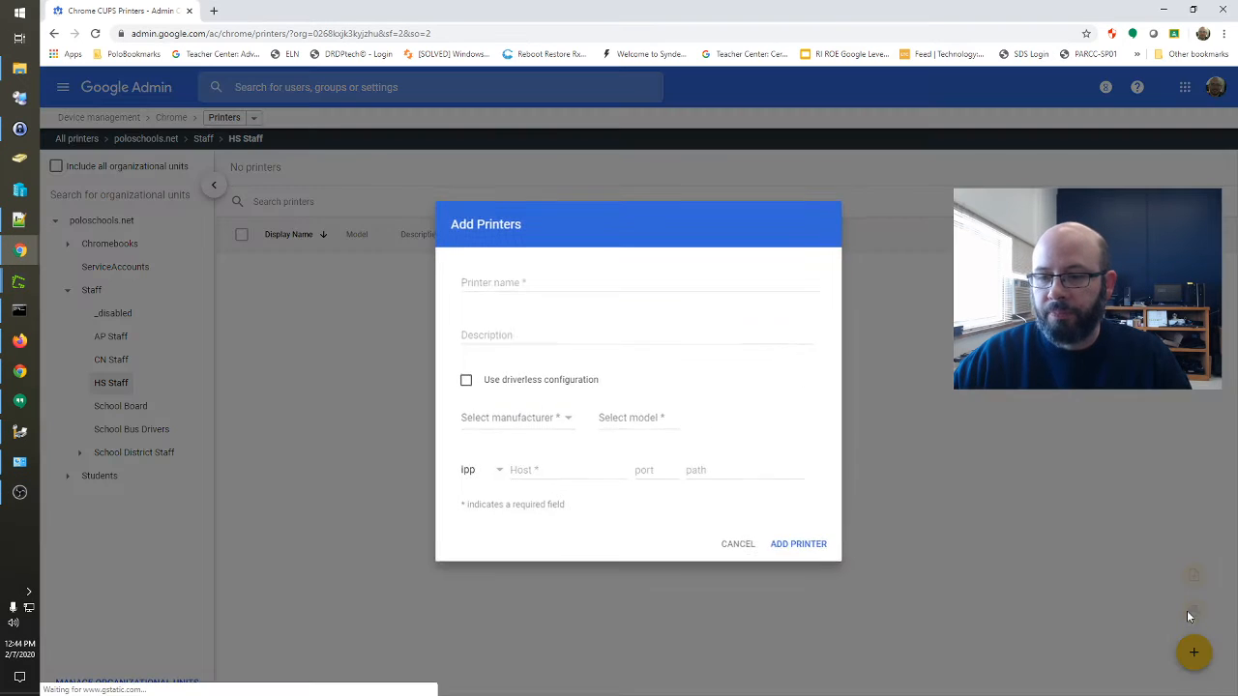
pyautogui.click(532, 284)
pyautogui.write('HS Sat')
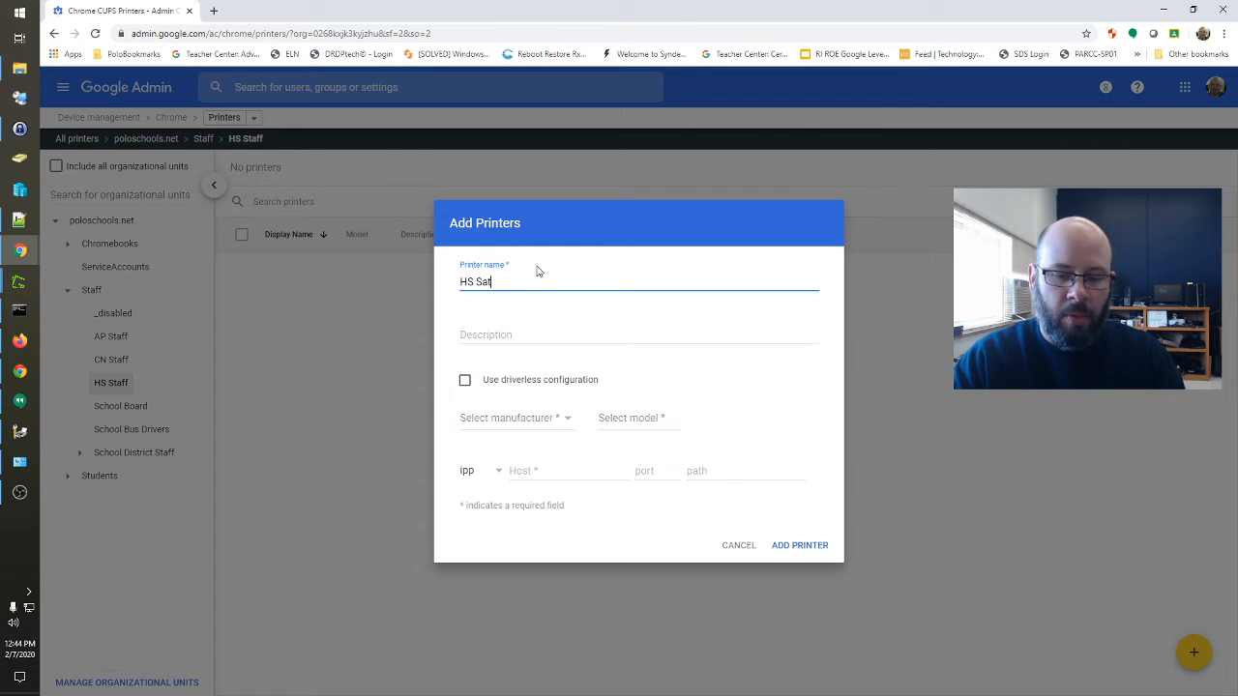
pyautogui.write('ff')
pyautogui.press('Tab')
pyautogui.hotkey('shift', 'Tab')
pyautogui.write('H')
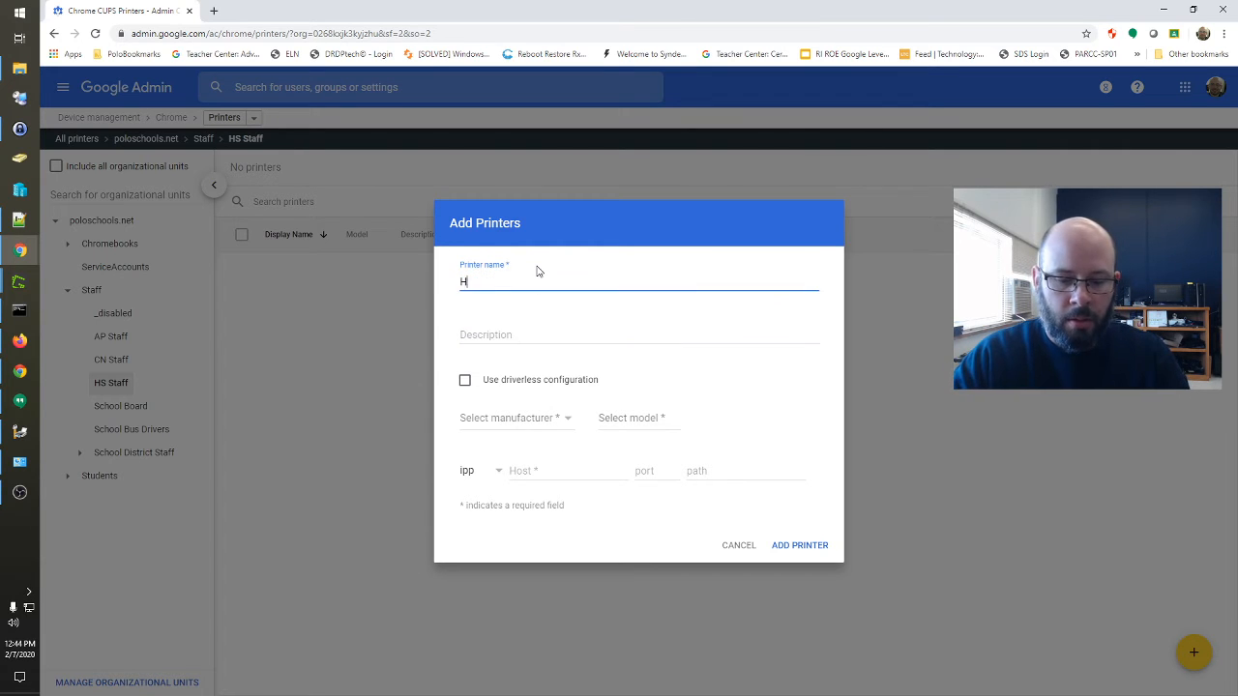
pyautogui.write('S Staff')
pyautogui.press('Tab')
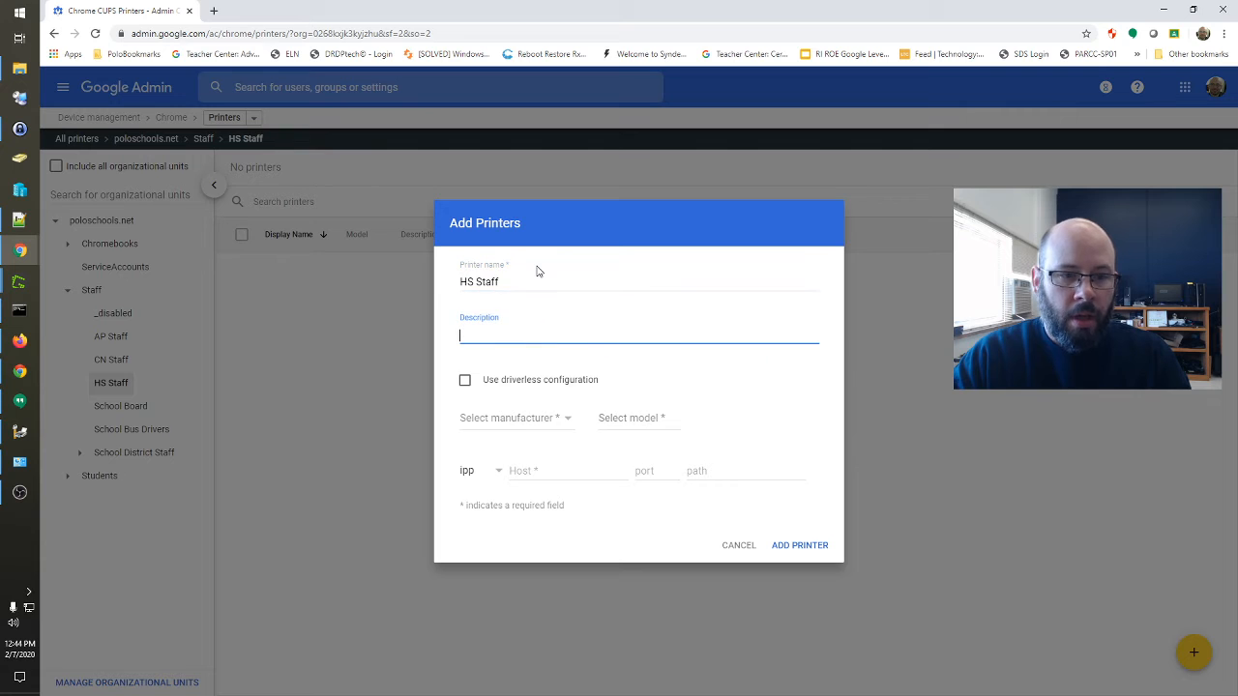
pyautogui.write('Staff Copier')
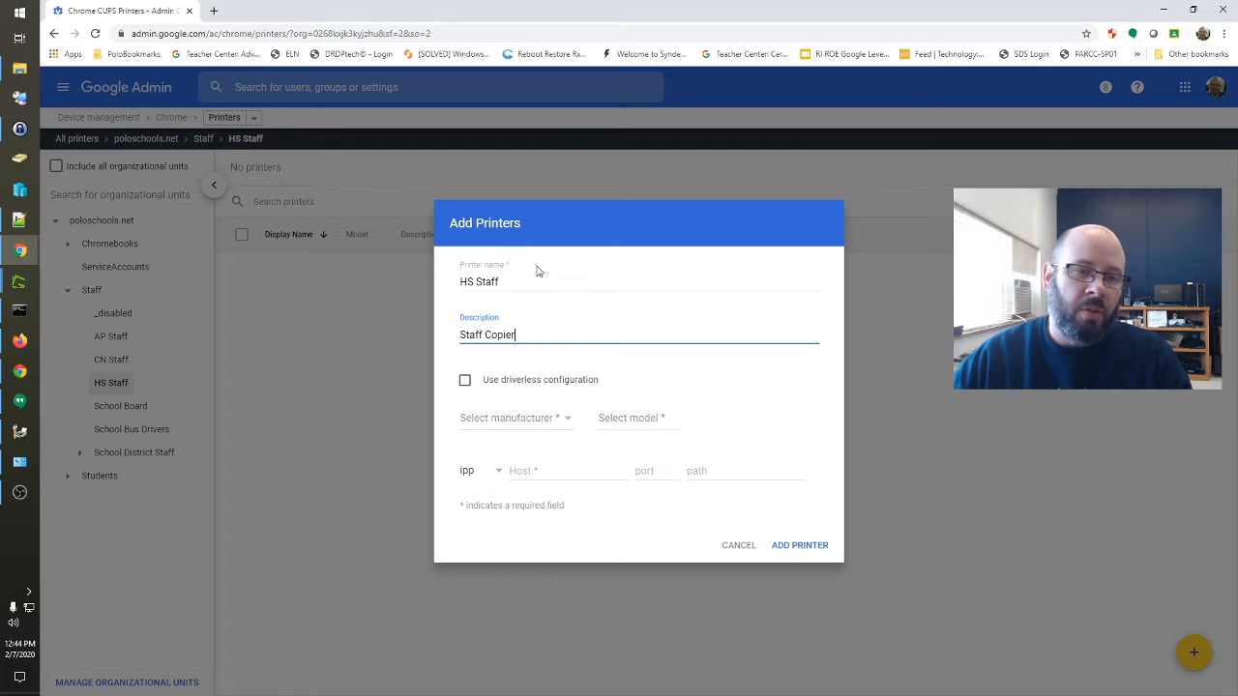
# Set the printer's manufacturer to Kyocera and its model to Kyocera TASKalfa 6002I KPDL.
pyautogui.click(503, 428)
pyautogui.press('k')
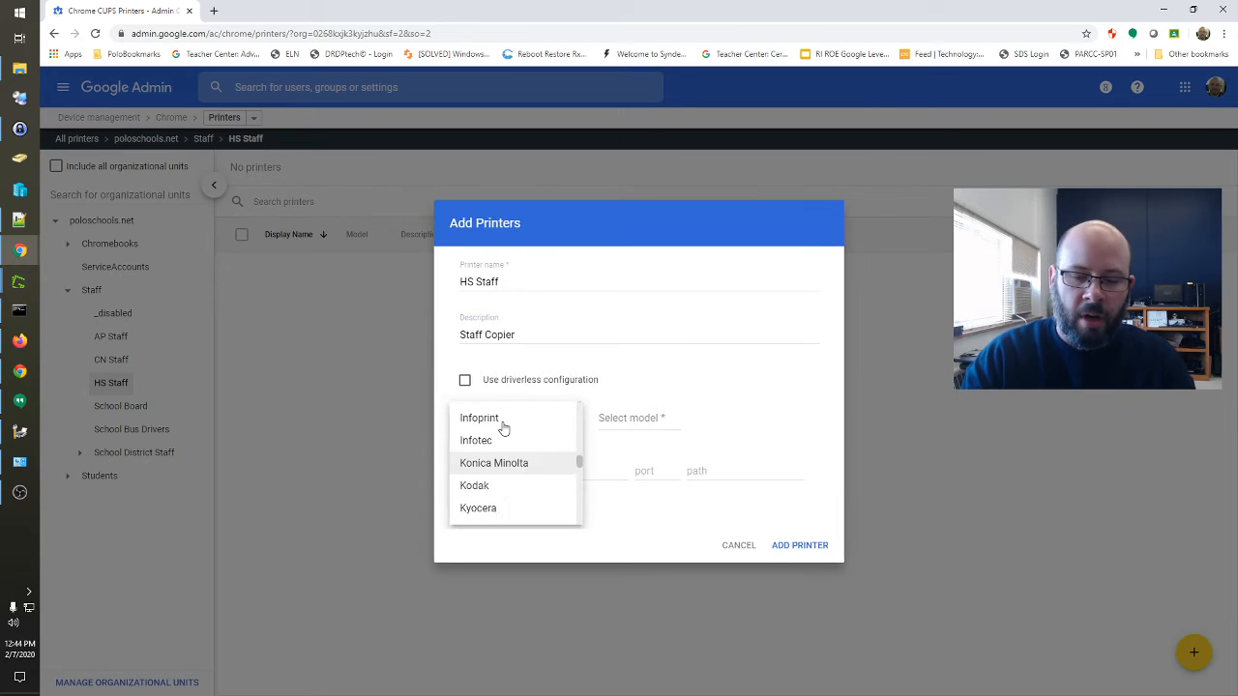
pyautogui.press('y')
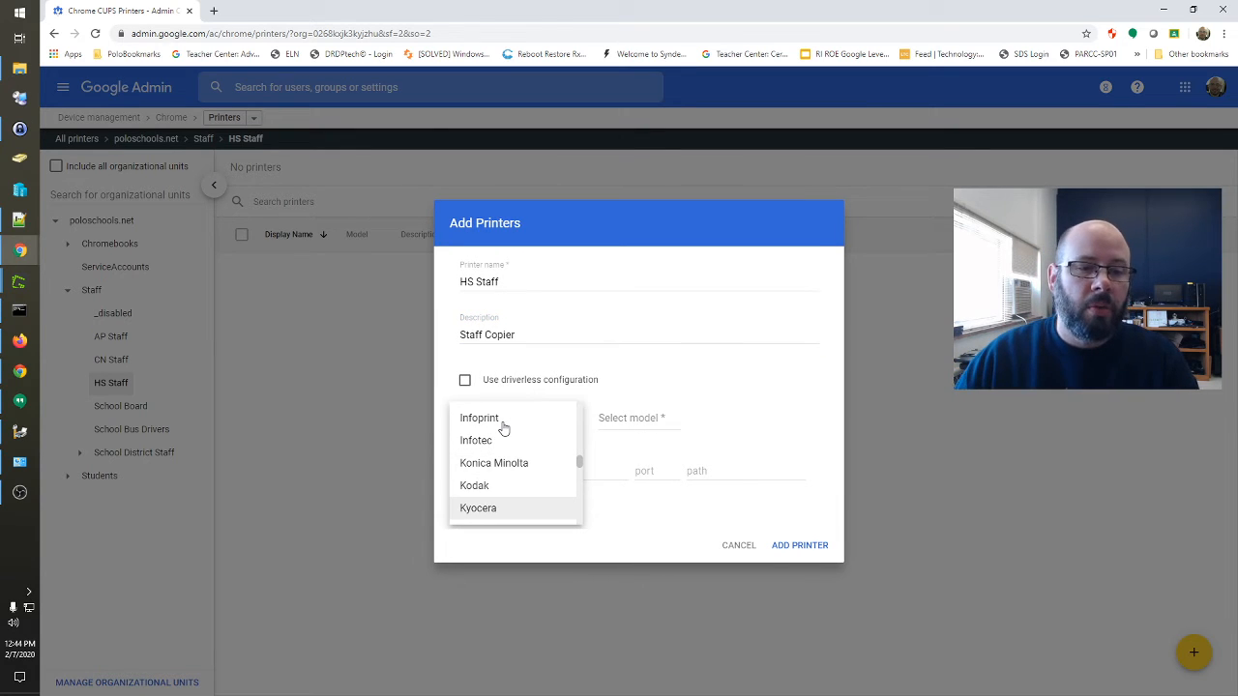
pyautogui.click(489, 508)
pyautogui.click(654, 421)
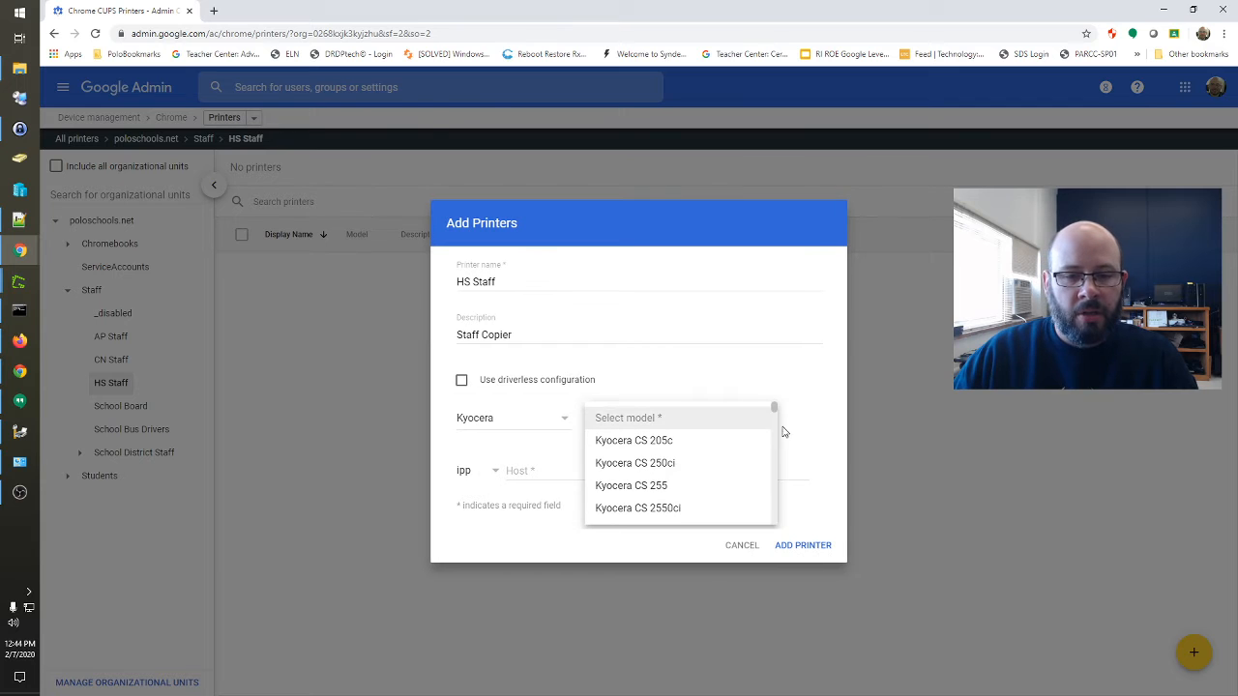
pyautogui.moveTo(779, 429); pyautogui.dragTo(767, 529)
pyautogui.scroll(3, 768, 495)
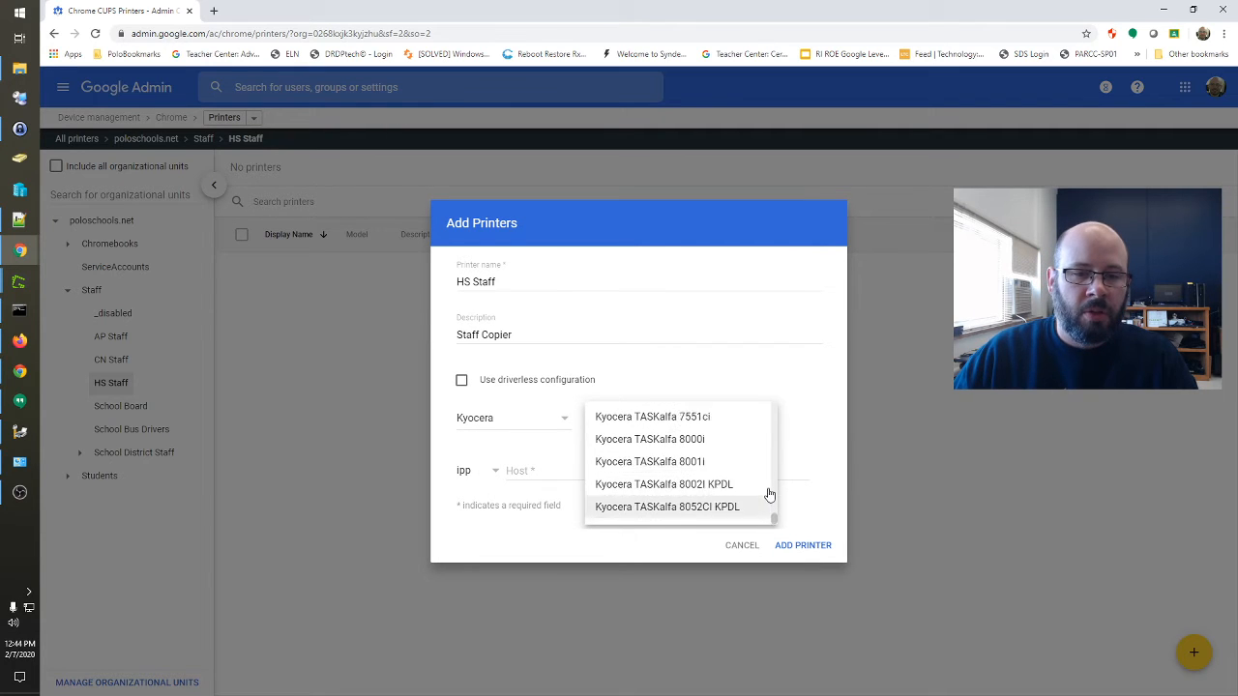
pyautogui.scroll(1, 766, 489)
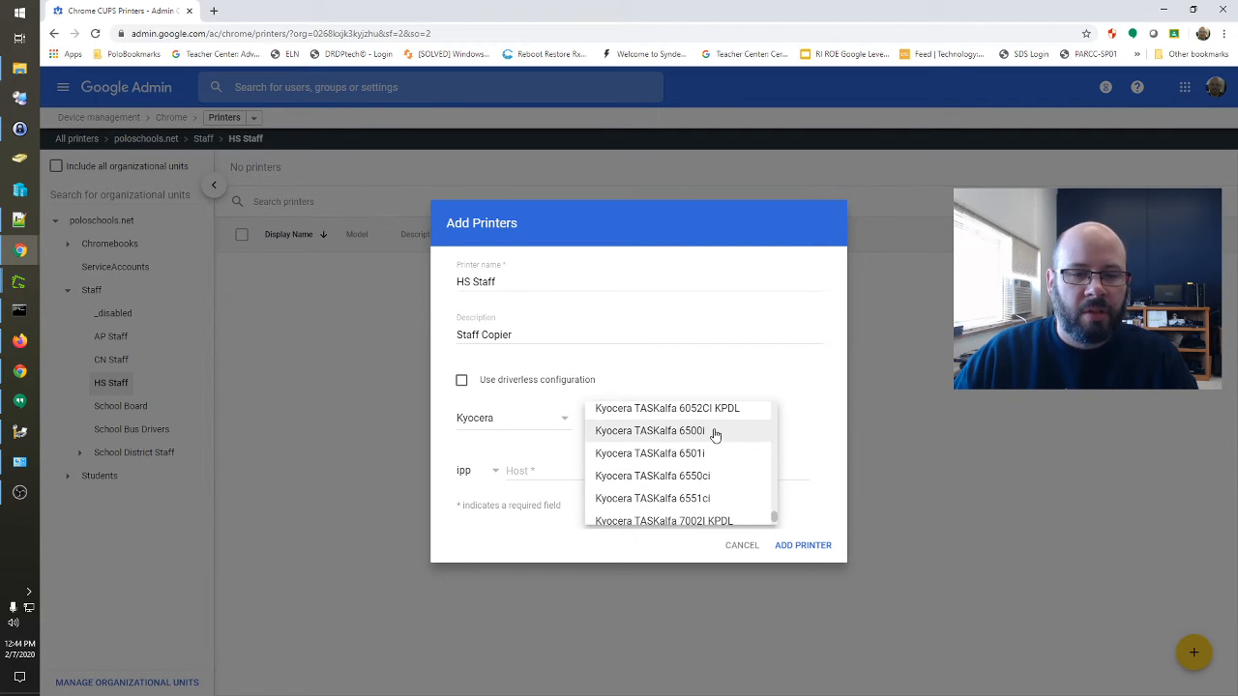
pyautogui.scroll(1, 718, 481)
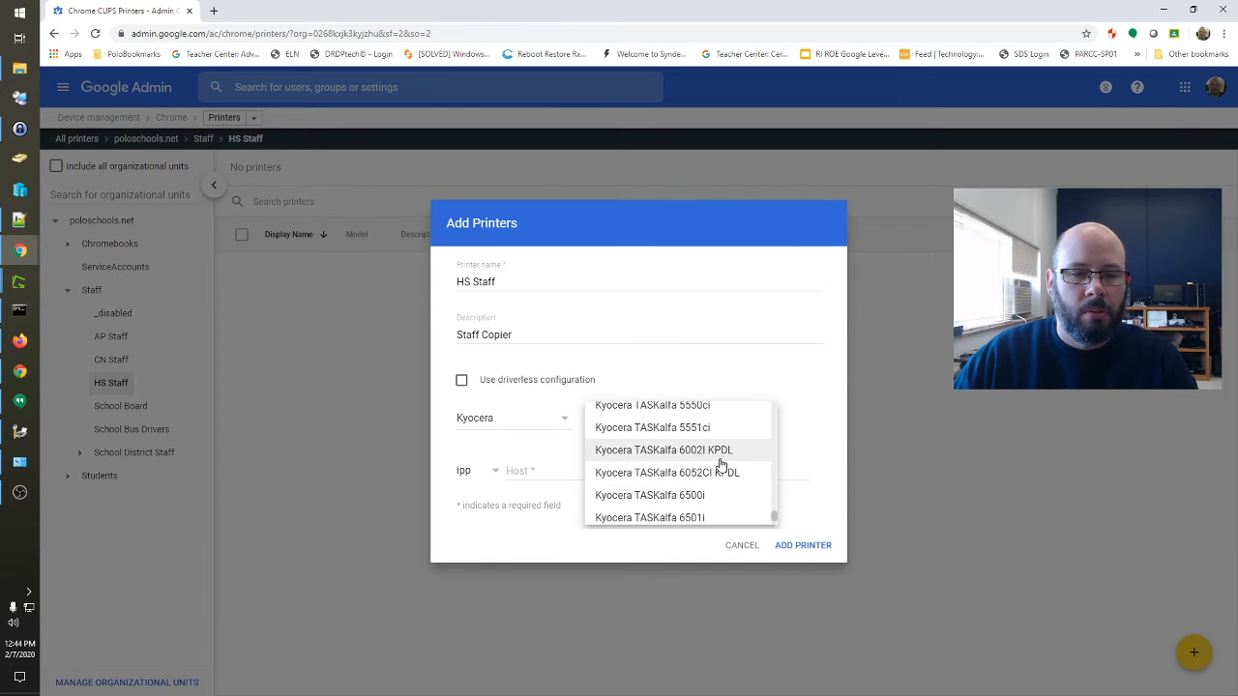
pyautogui.click(713, 461)
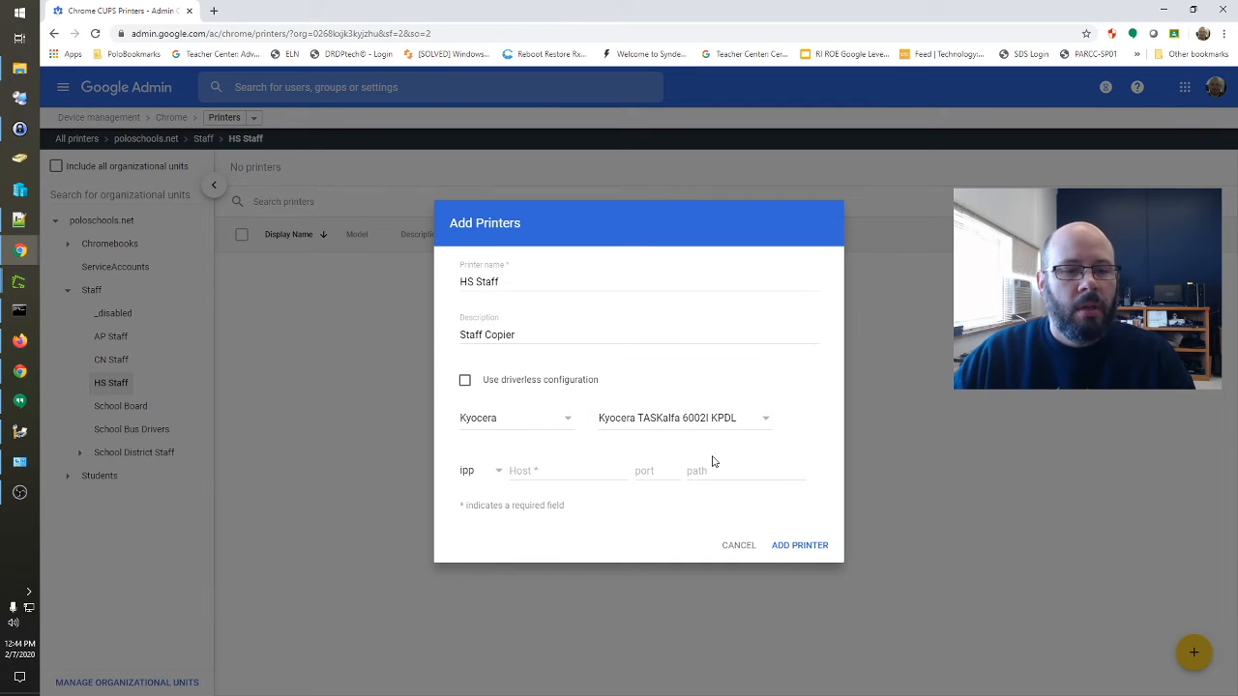
# Set the connection to socket with host 192.168.193.9 and port 9103, and add the printer.
pyautogui.click(471, 475)
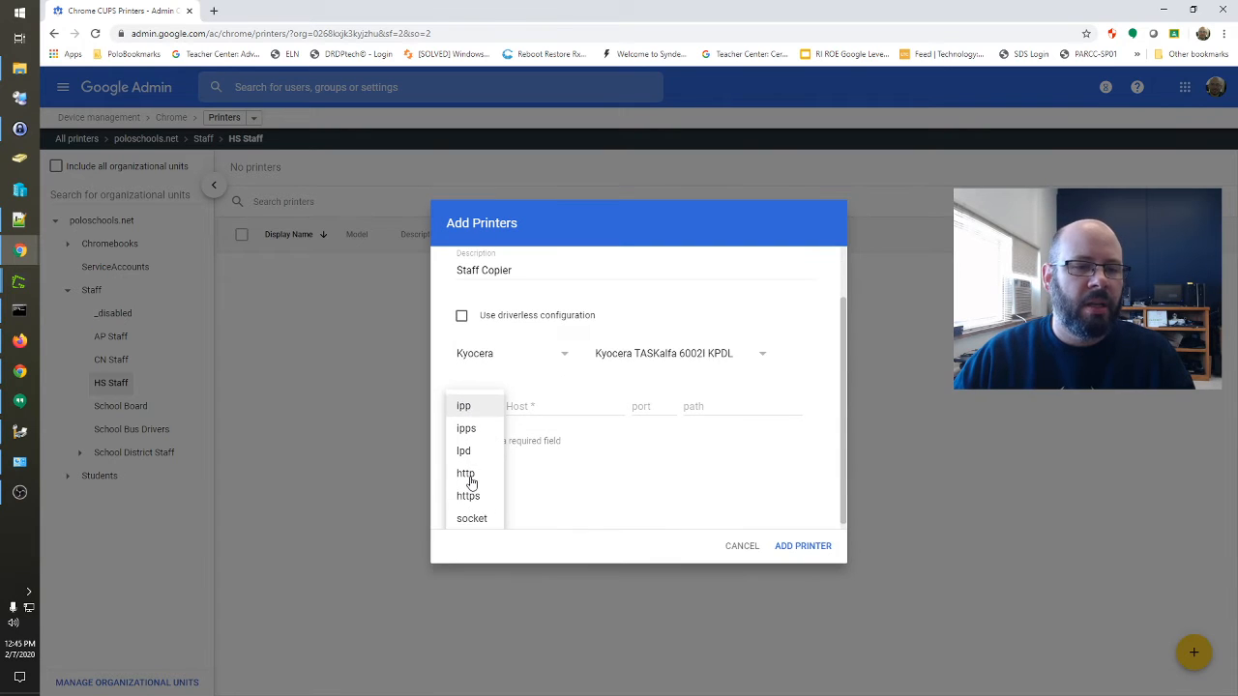
pyautogui.click(471, 514)
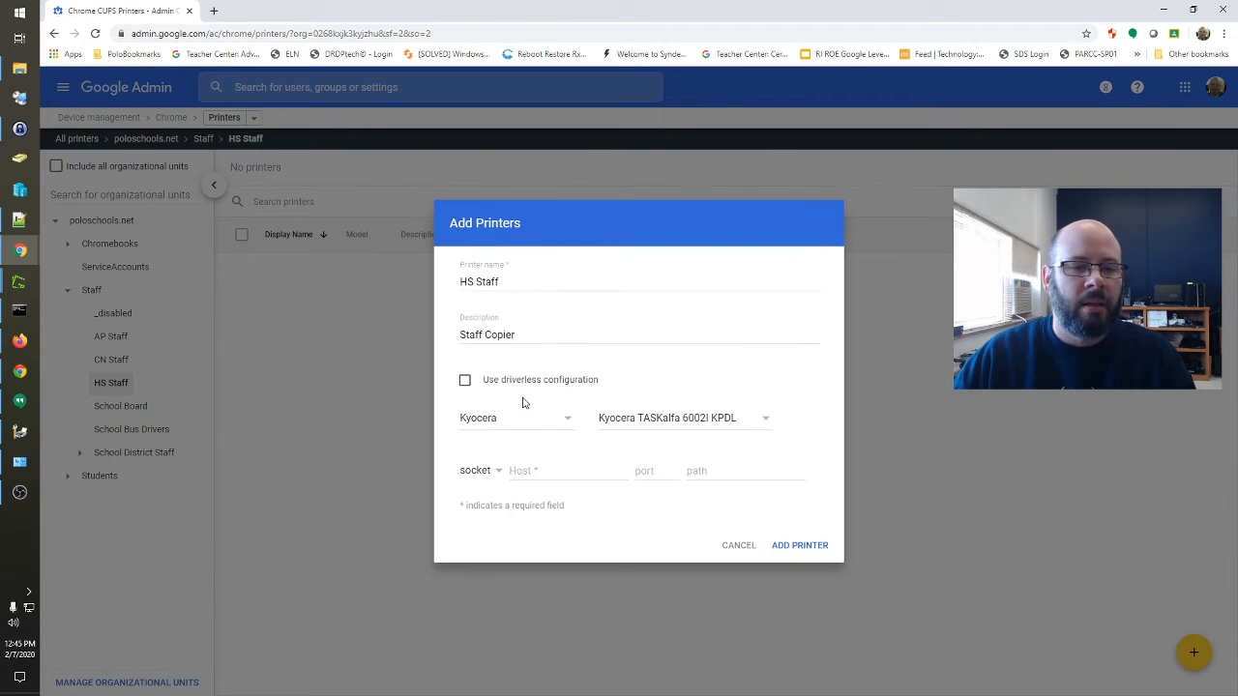
pyautogui.click(525, 474)
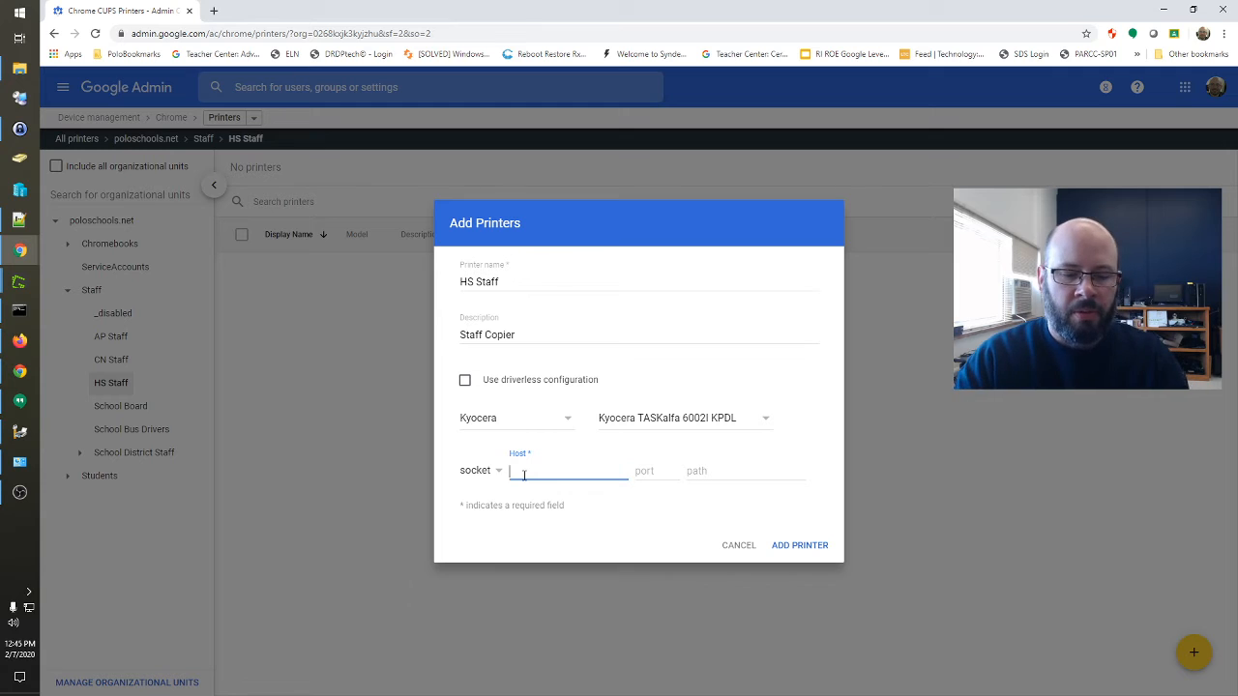
pyautogui.write('192.168')
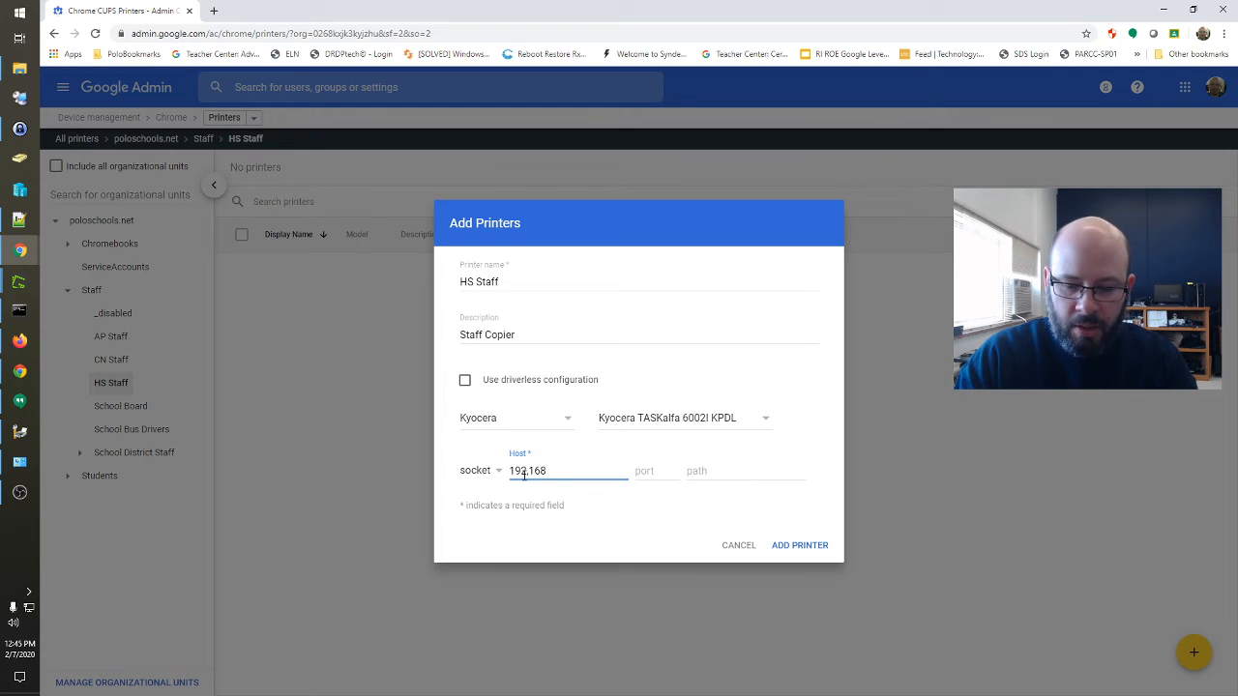
pyautogui.press('BackSpace')
pyautogui.press('BackSpace')
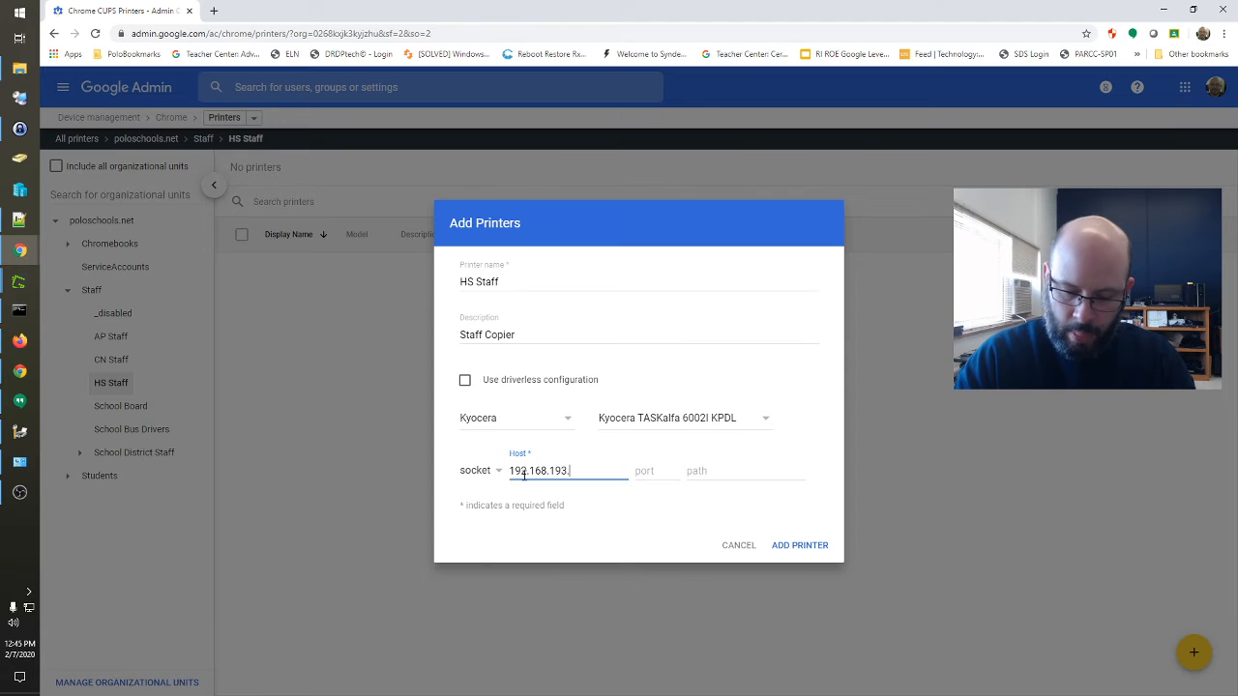
pyautogui.write('68.193.9')
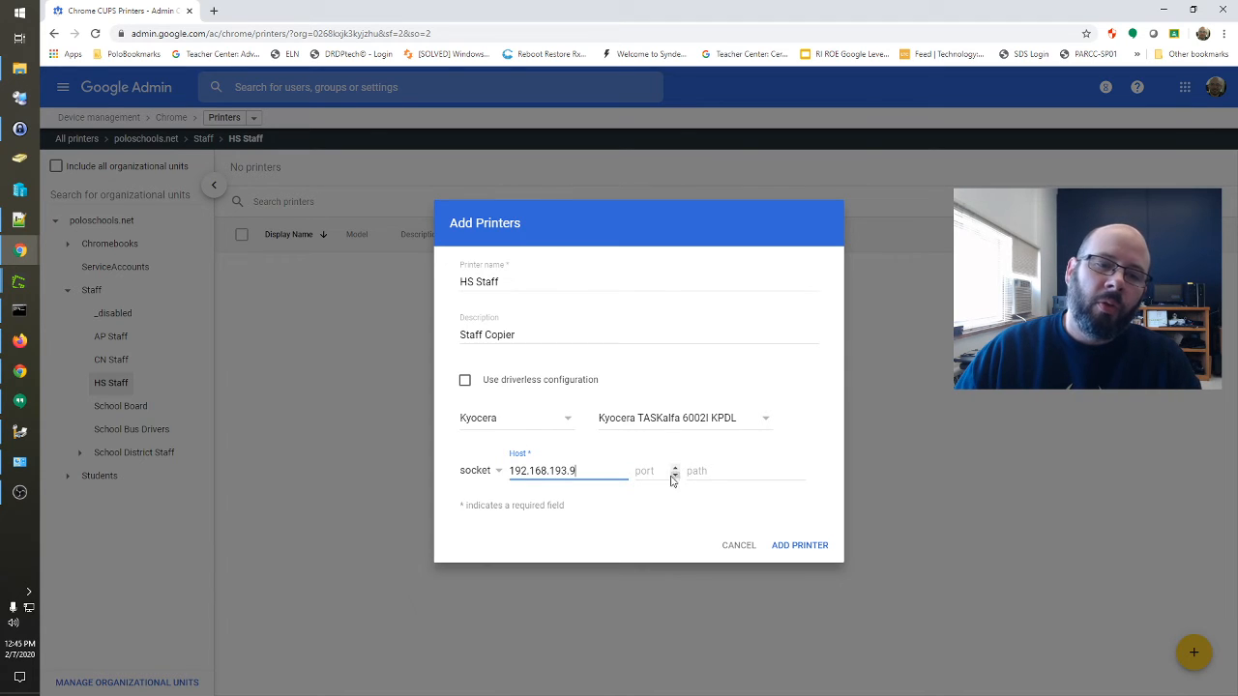
pyautogui.click(660, 474)
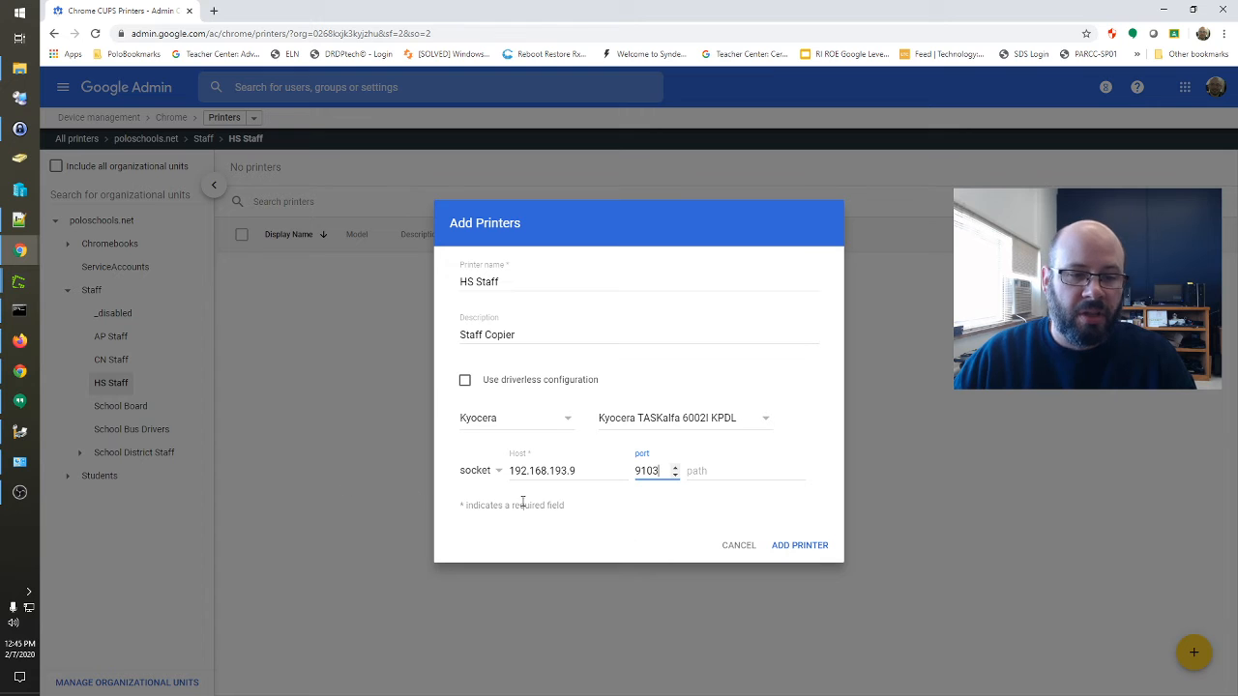
pyautogui.click(811, 546)
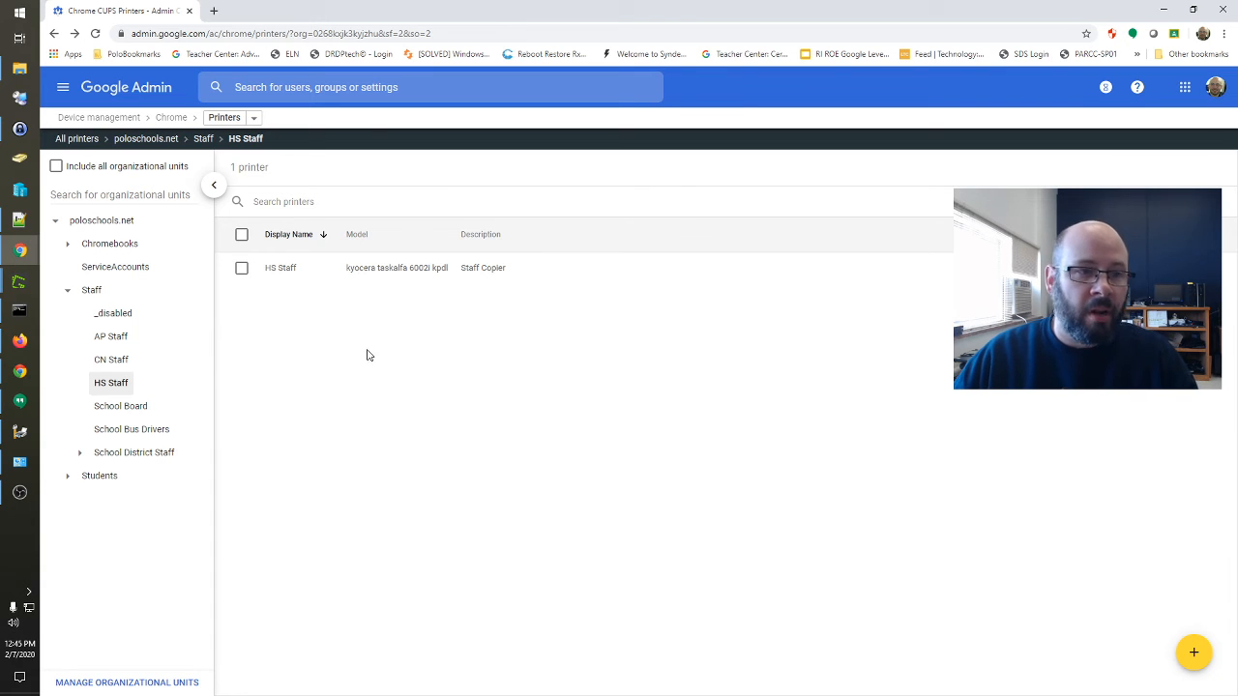
# Allow the HS Staff printer for users but not for devices in this organization, and save the settings.
pyautogui.click(288, 274)
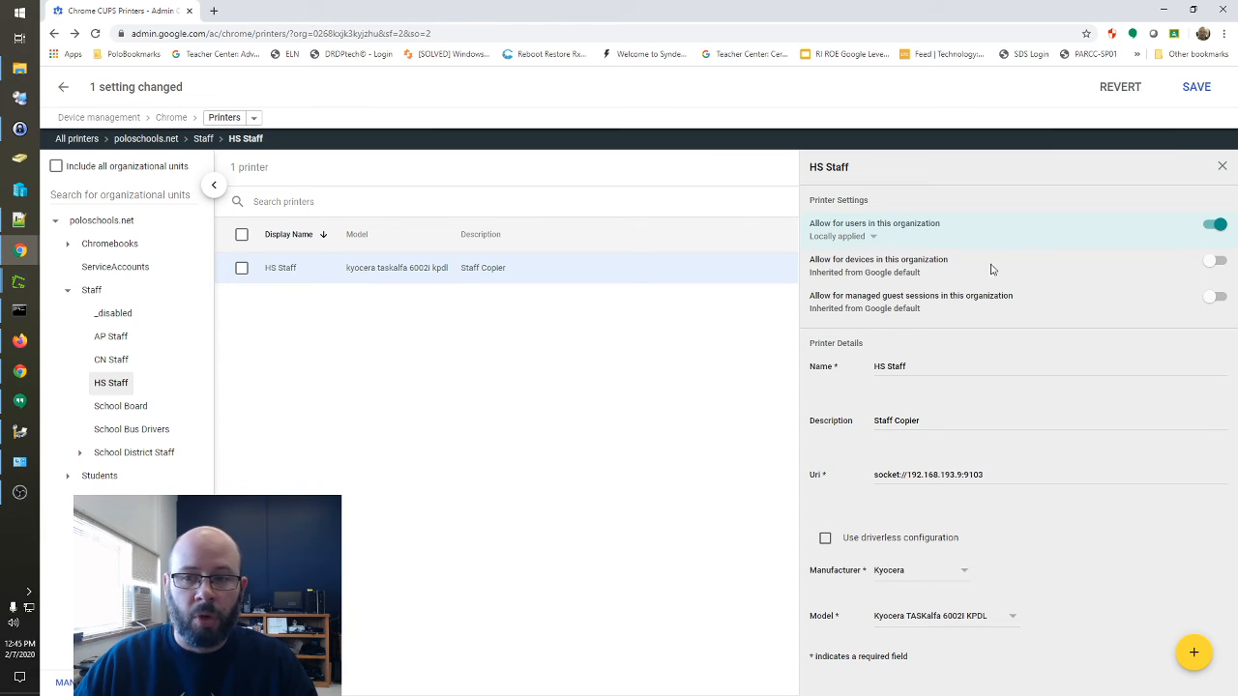
pyautogui.click(1211, 268)
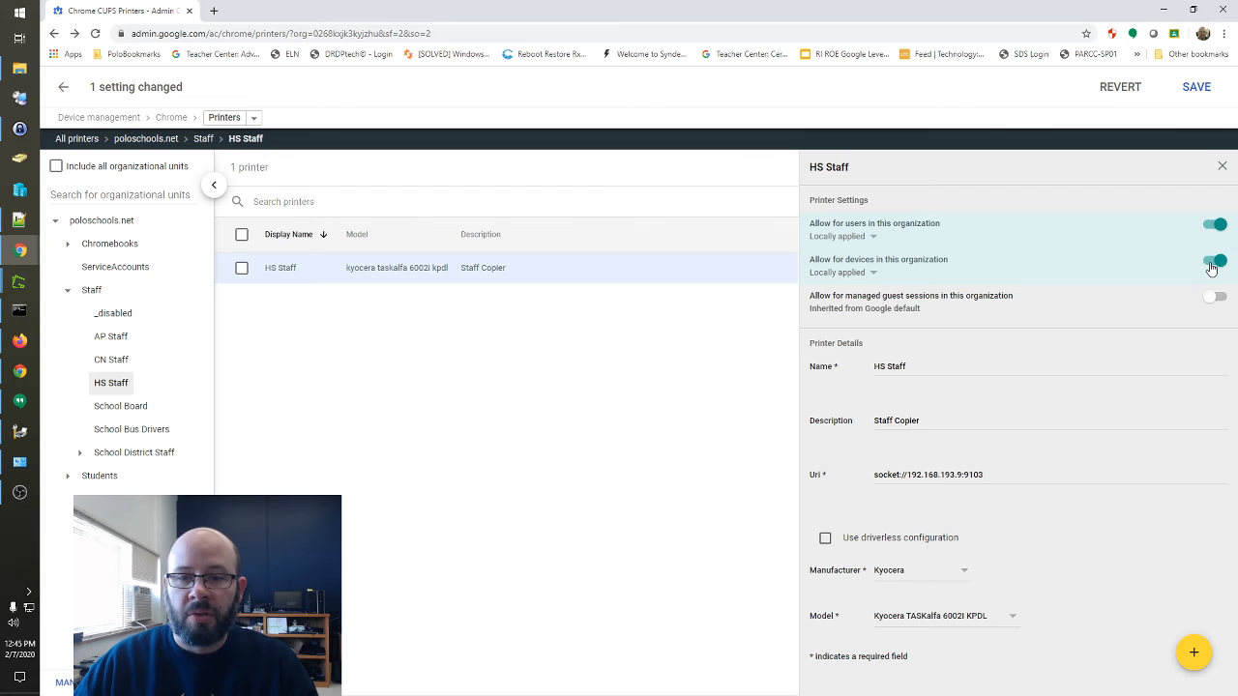
pyautogui.click(1210, 262)
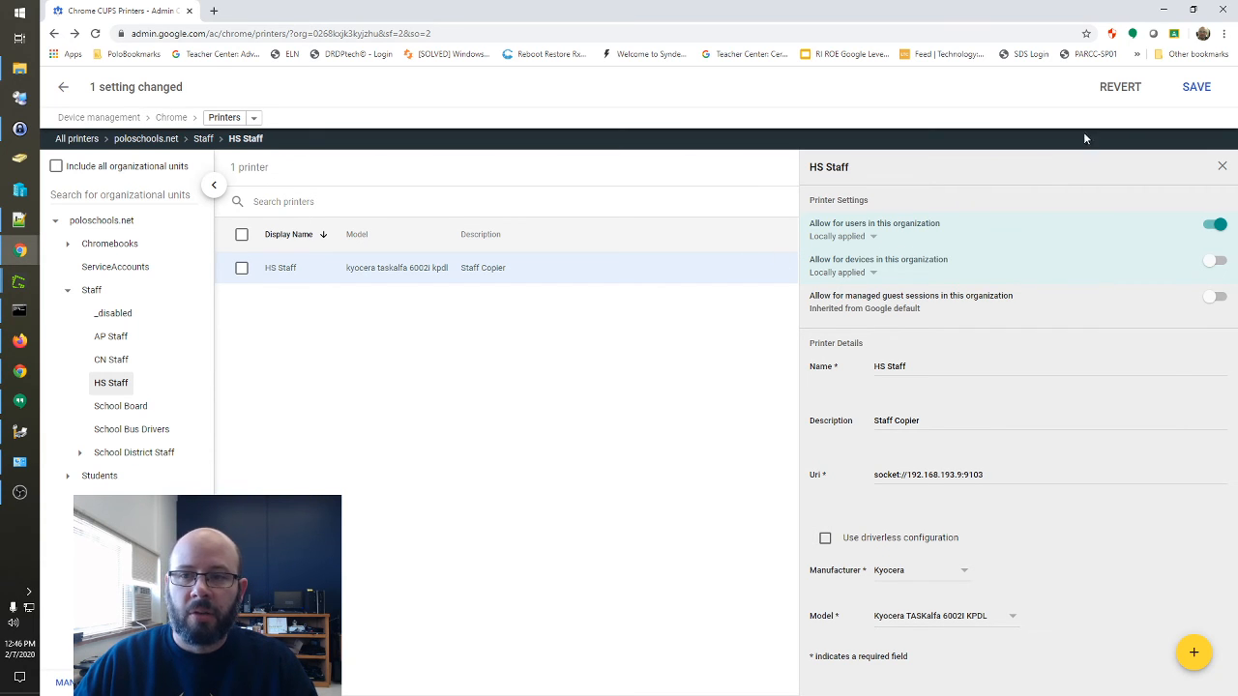
pyautogui.click(1198, 87)
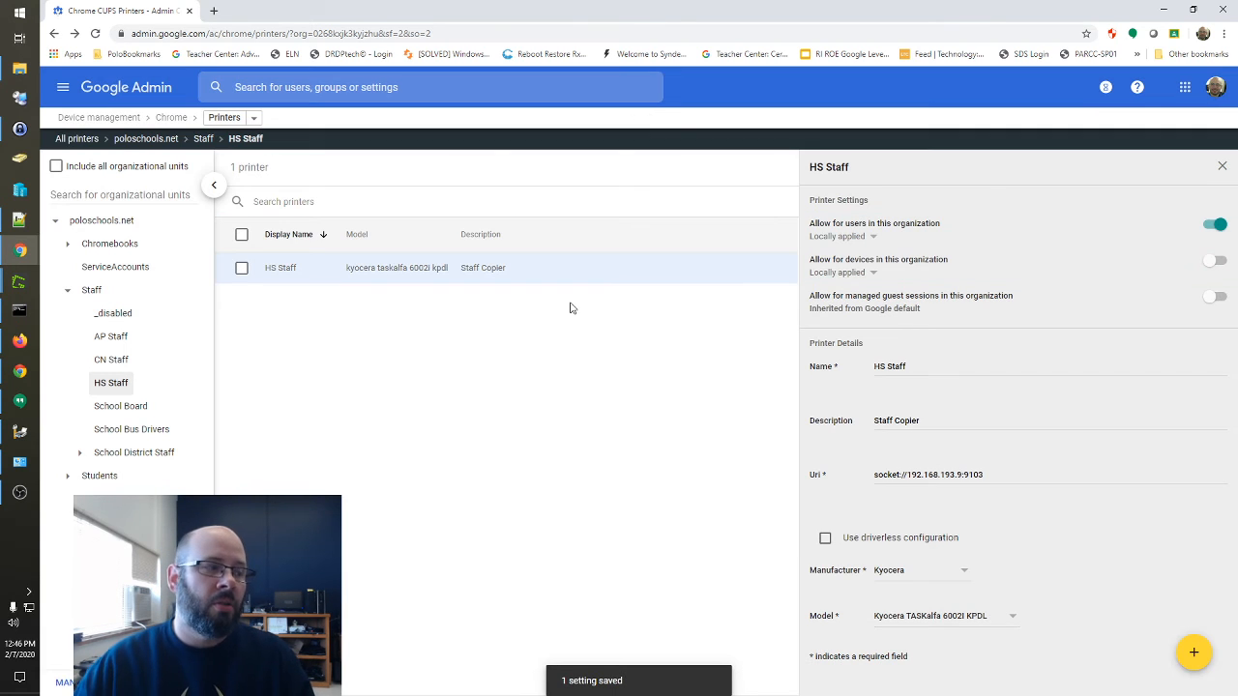